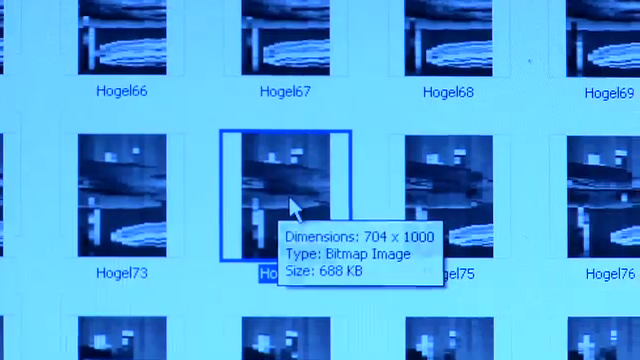
{"action": "double_click", "coordinate": [330, 222]}
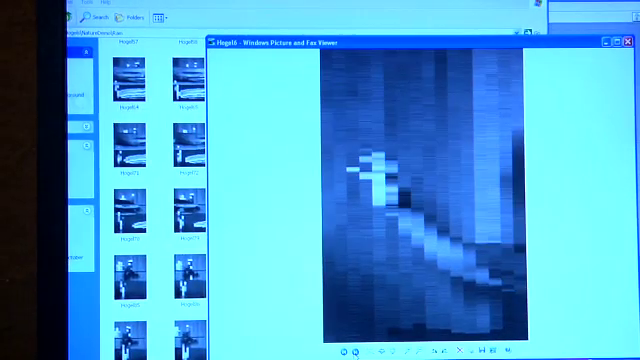